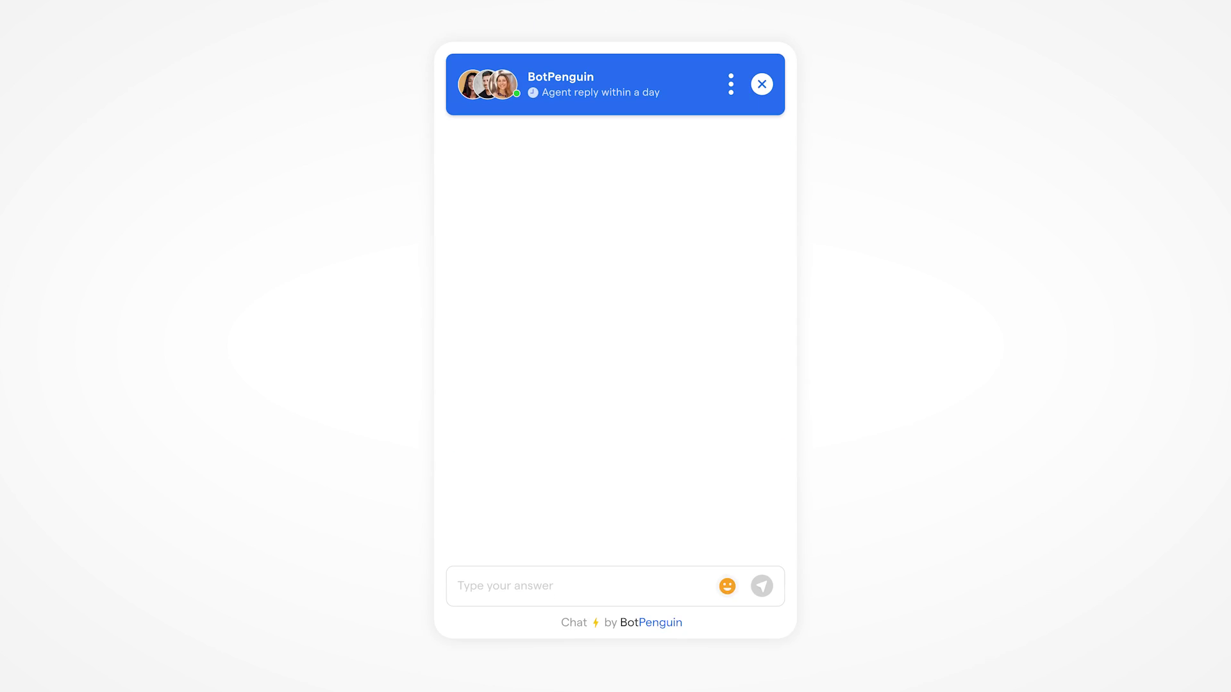
# Step: Send 'How to create a Website Chatbot?' to the chat widget
pyautogui.write('How to create a Website Chatbot?')
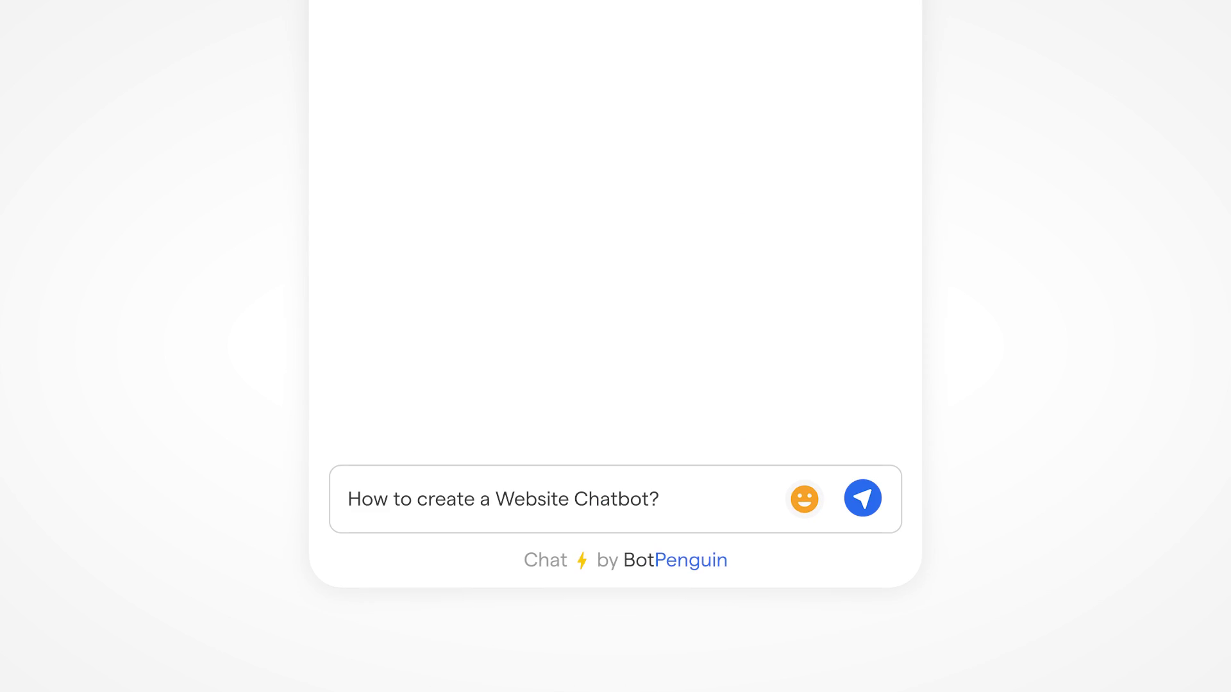
pyautogui.press('Return')
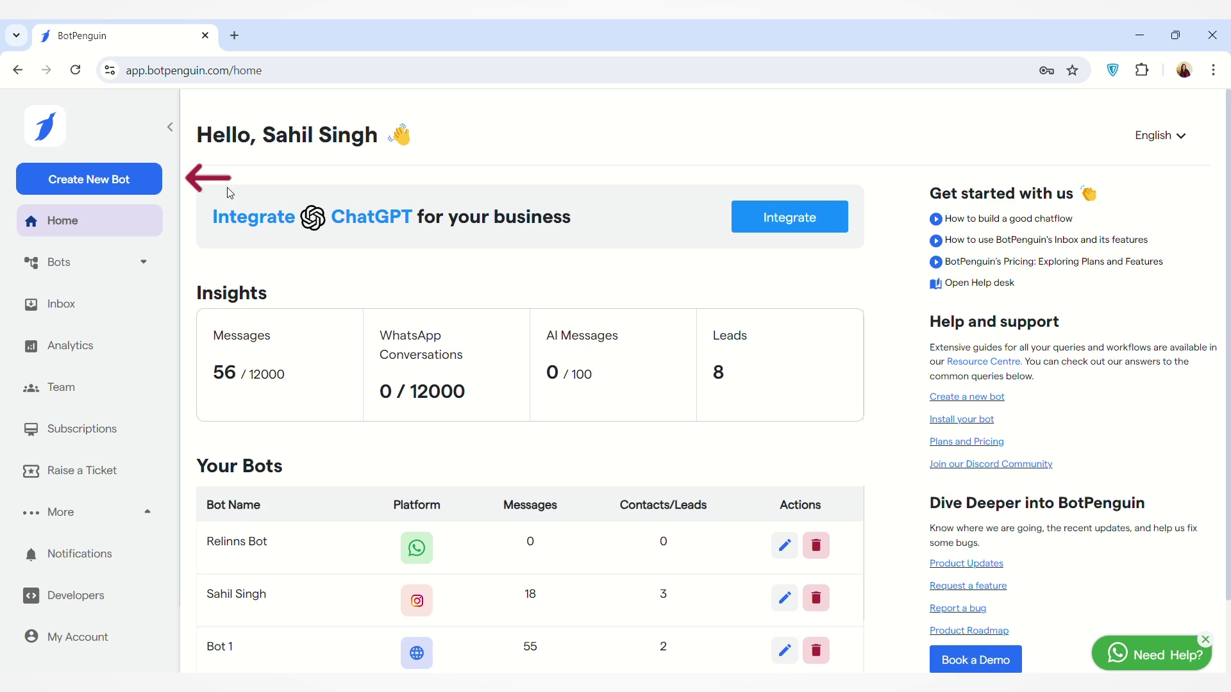
# Step: Create a new Lead Generation bot on the Website Chatbot platform
pyautogui.click(108, 193)
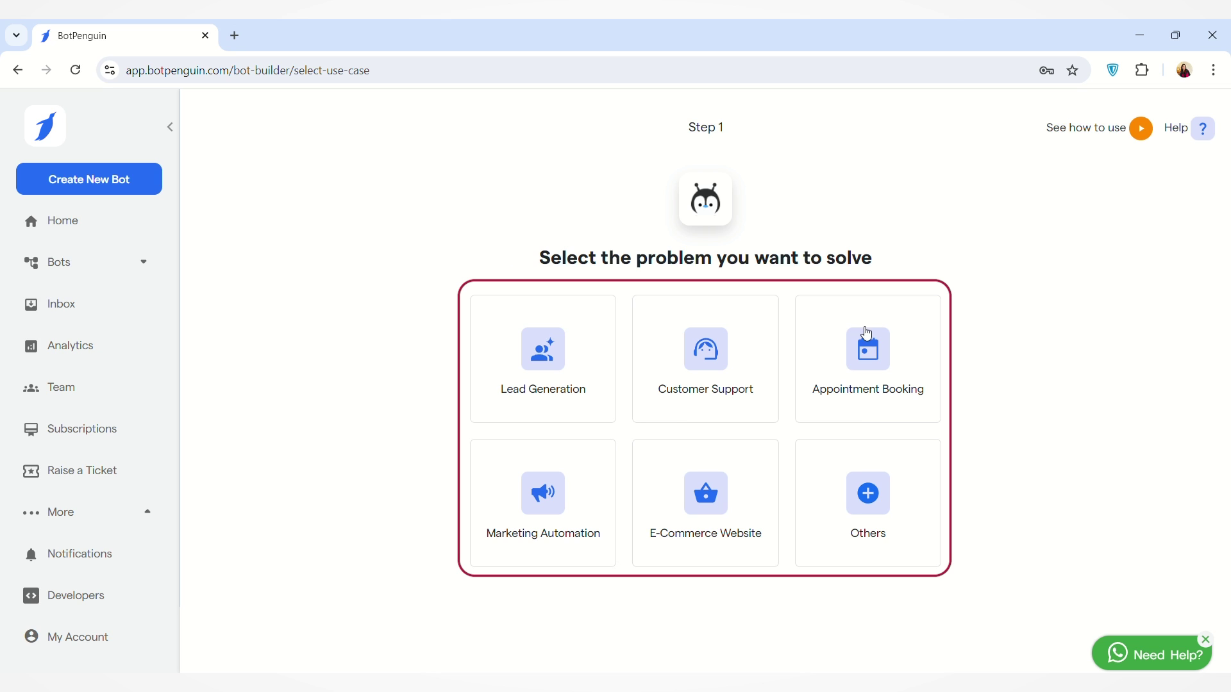
pyautogui.click(570, 383)
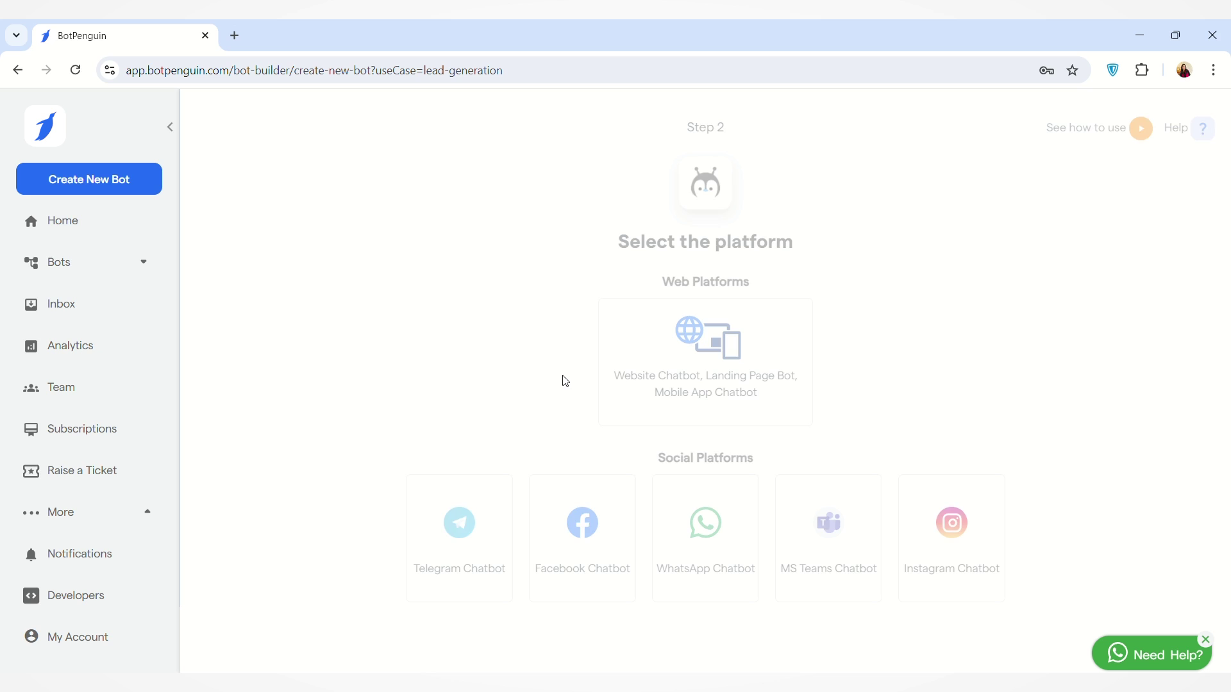
pyautogui.click(706, 409)
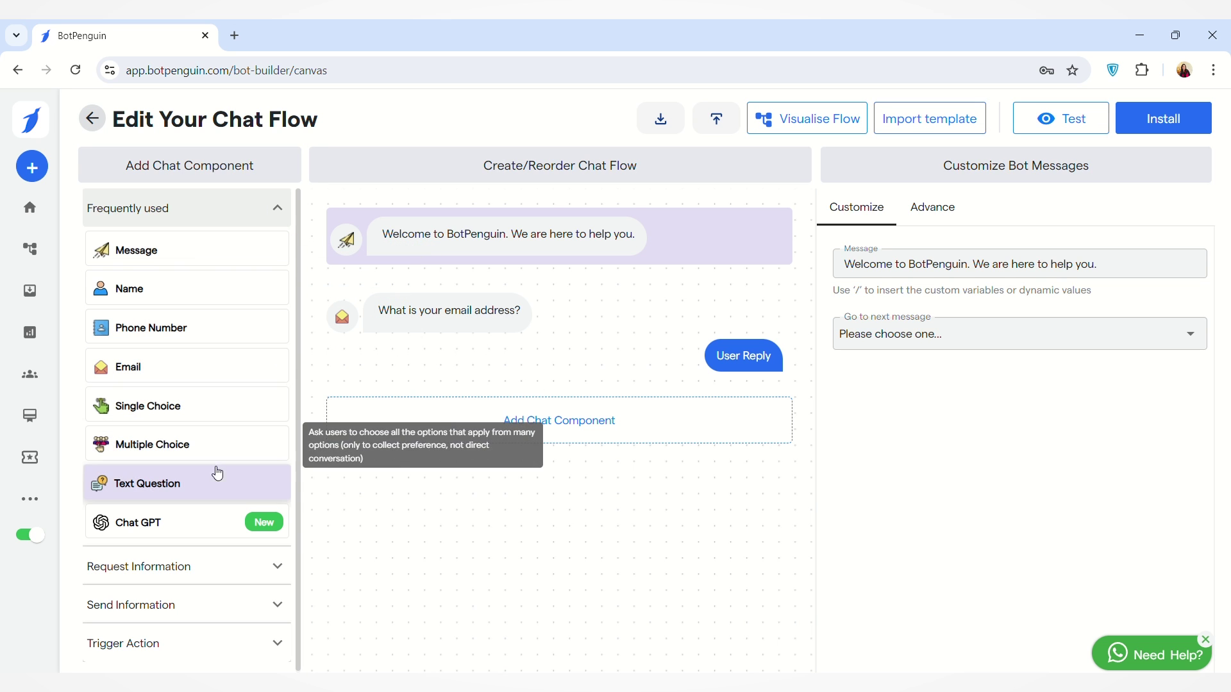
# Step: Add Phone Number and Multiple Choice questions, then browse the Request Information, Send Information and Trigger Action components
pyautogui.click(185, 339)
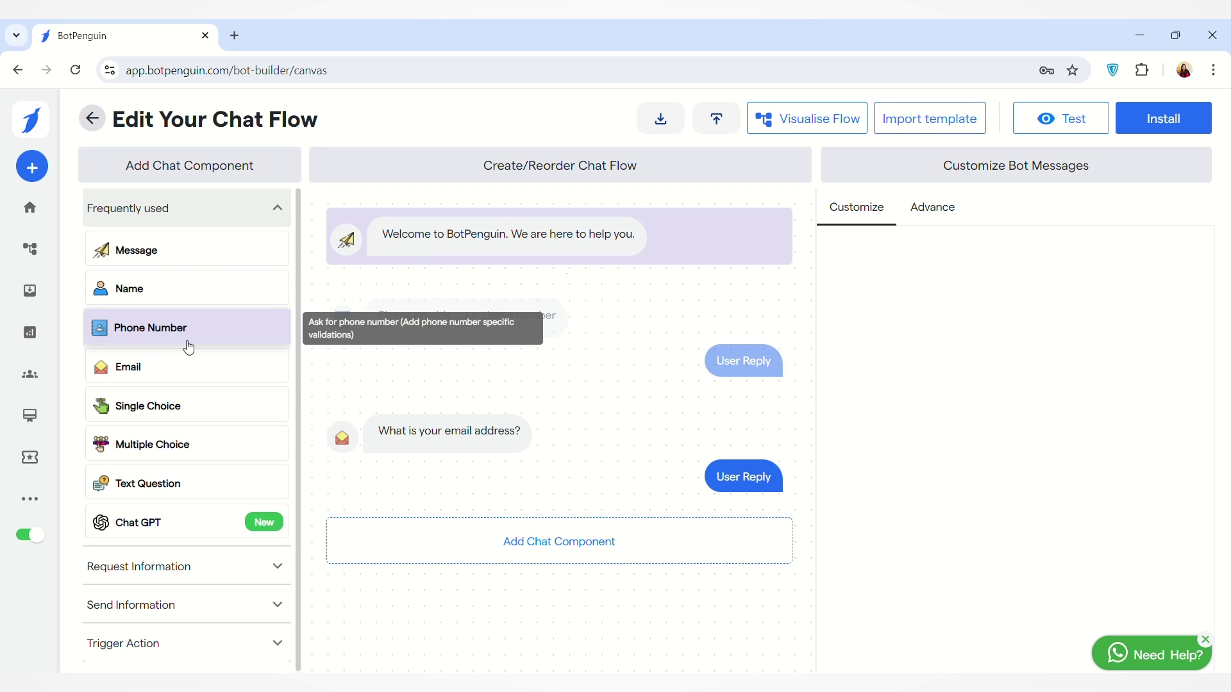
pyautogui.click(201, 445)
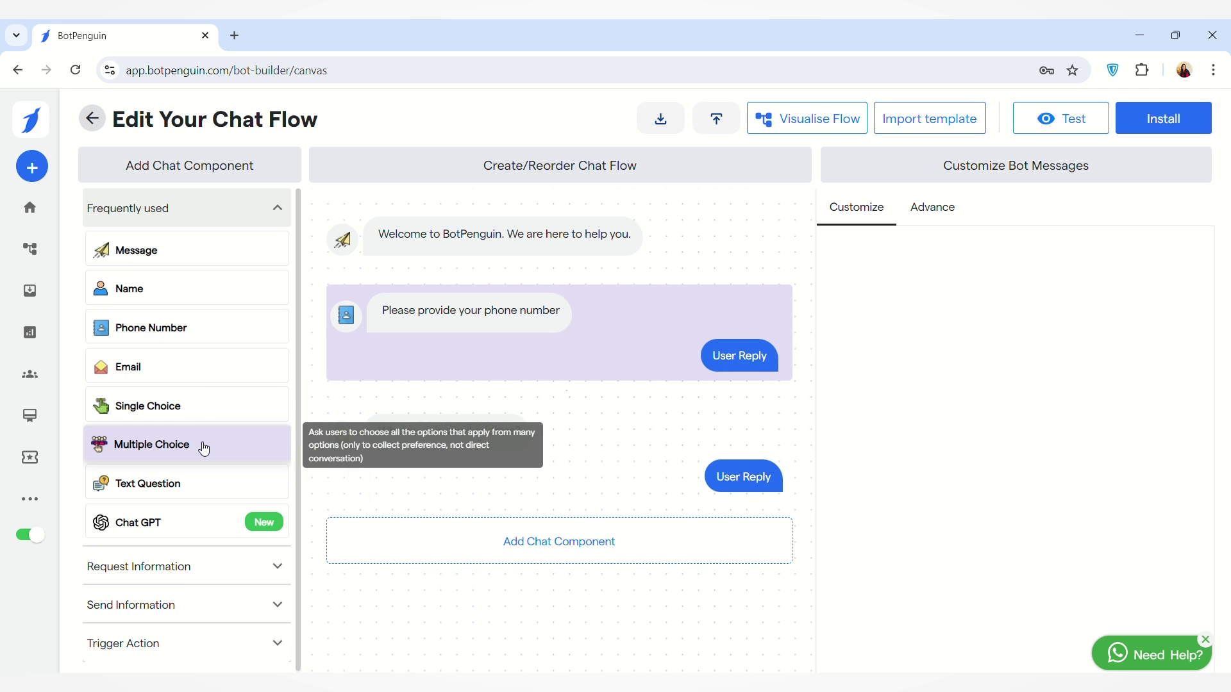
pyautogui.click(228, 565)
pyautogui.scroll(-4, 209, 493)
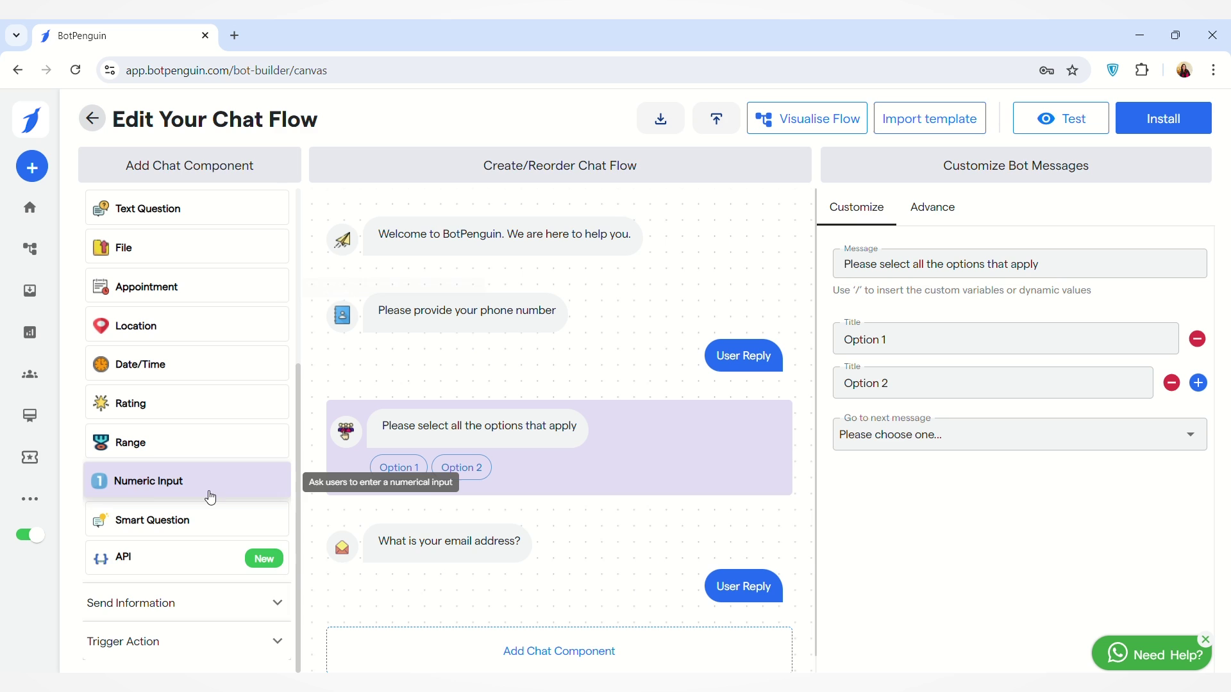
pyautogui.click(206, 597)
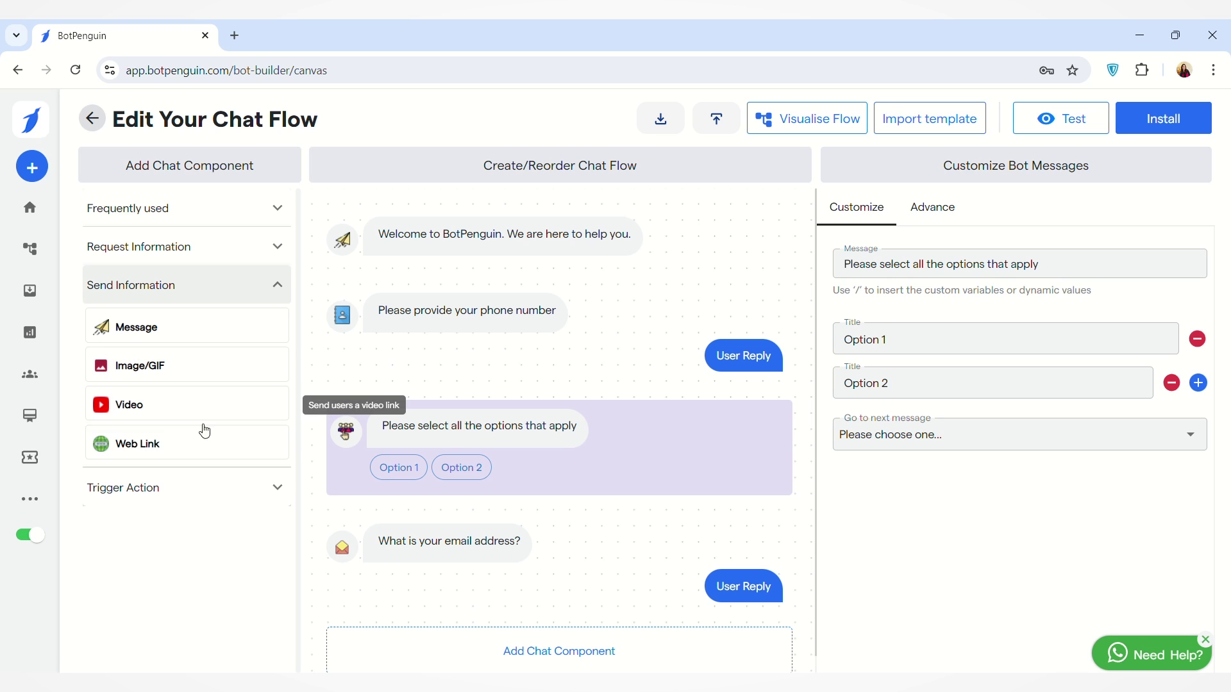
pyautogui.click(235, 485)
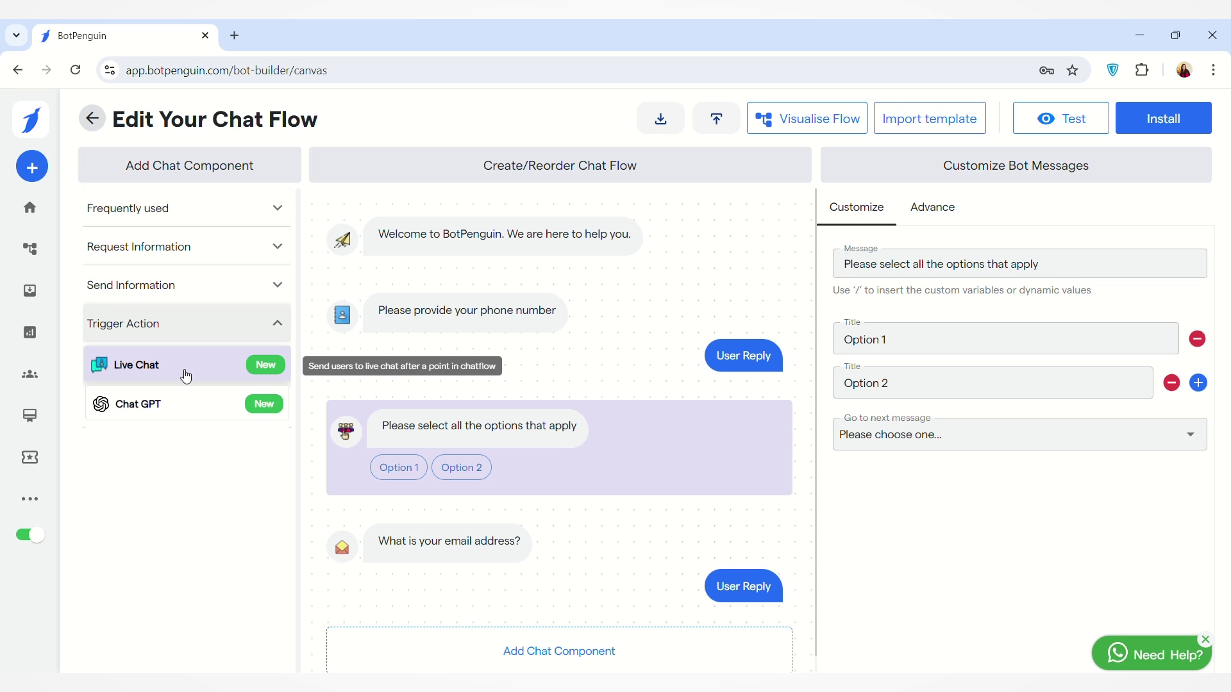
# Step: Inspect the phone-number step's message and next-message setting, then switch to Visualise Flow
pyautogui.click(254, 330)
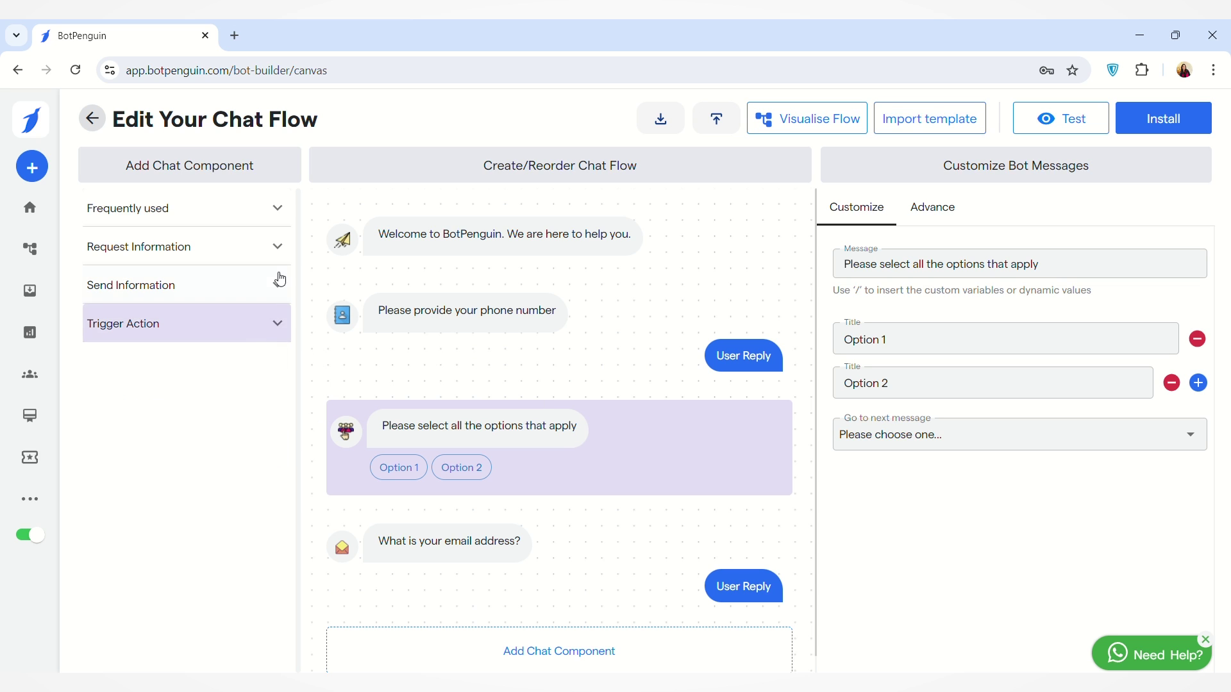
pyautogui.click(275, 212)
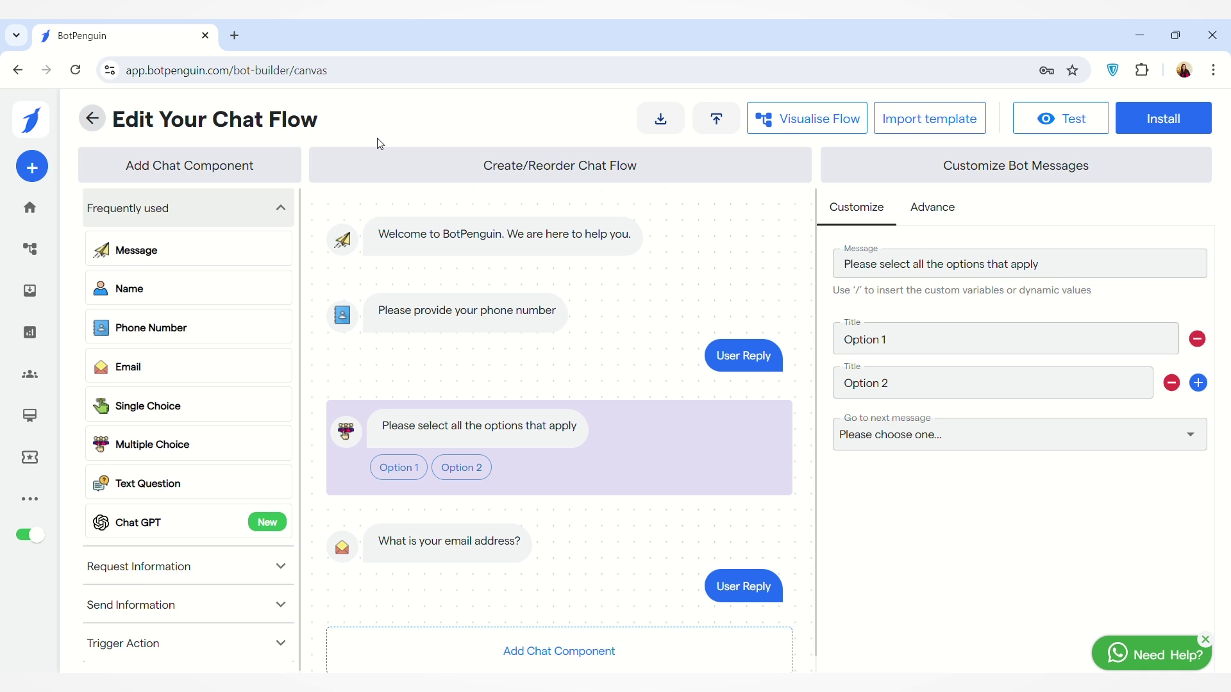
pyautogui.click(769, 334)
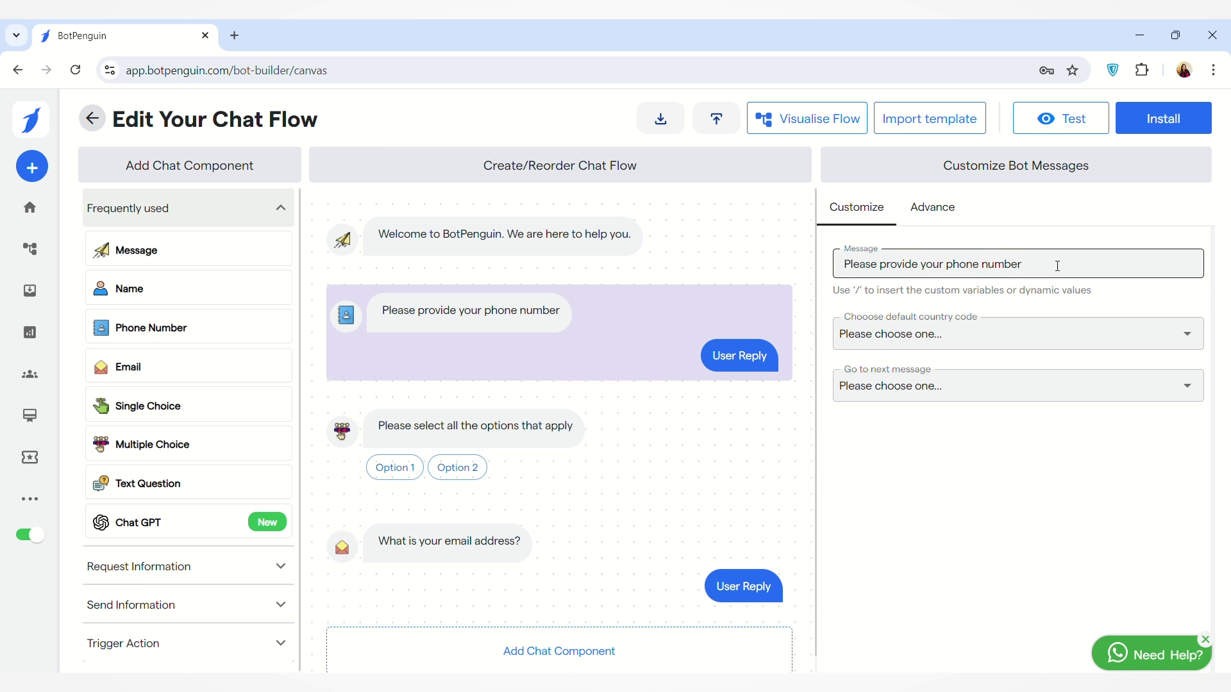
pyautogui.click(1057, 266)
pyautogui.doubleClick(1058, 265)
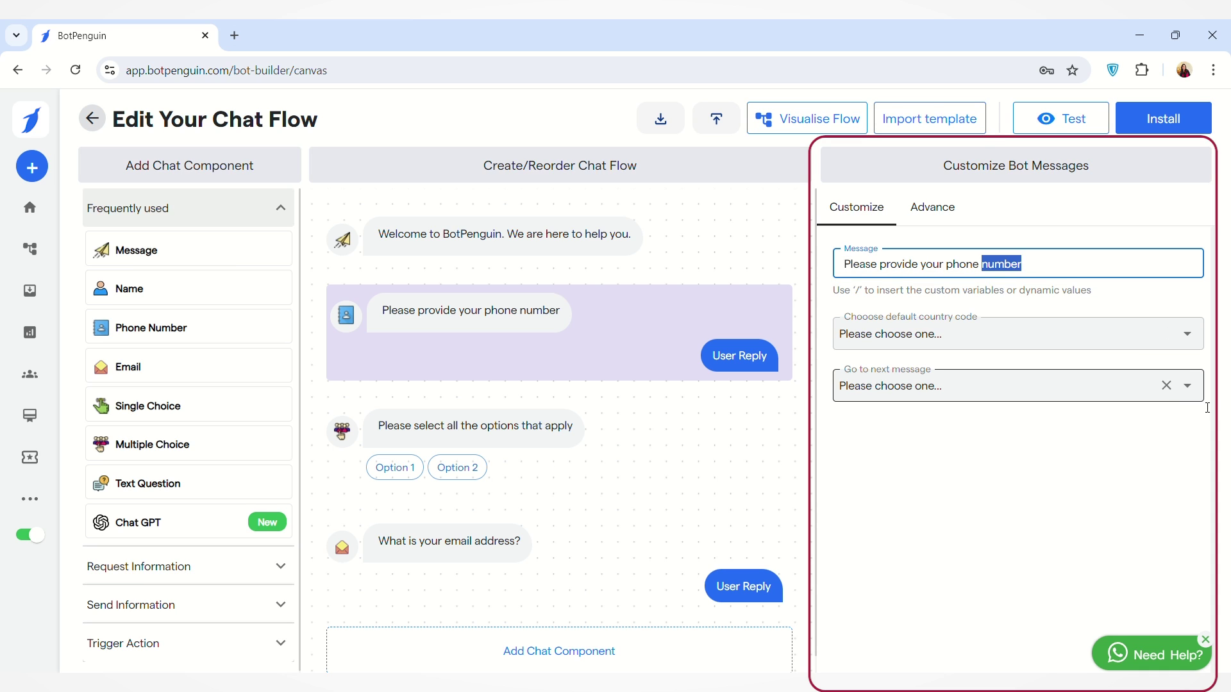
pyautogui.click(1187, 386)
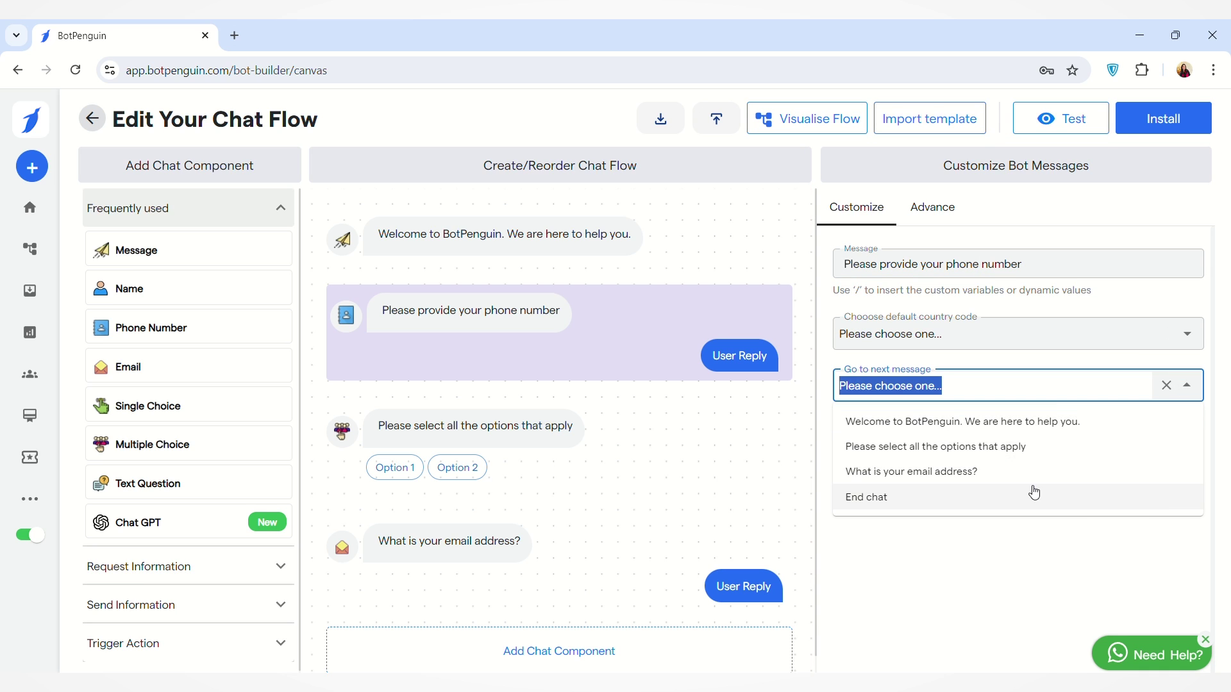
pyautogui.click(1011, 529)
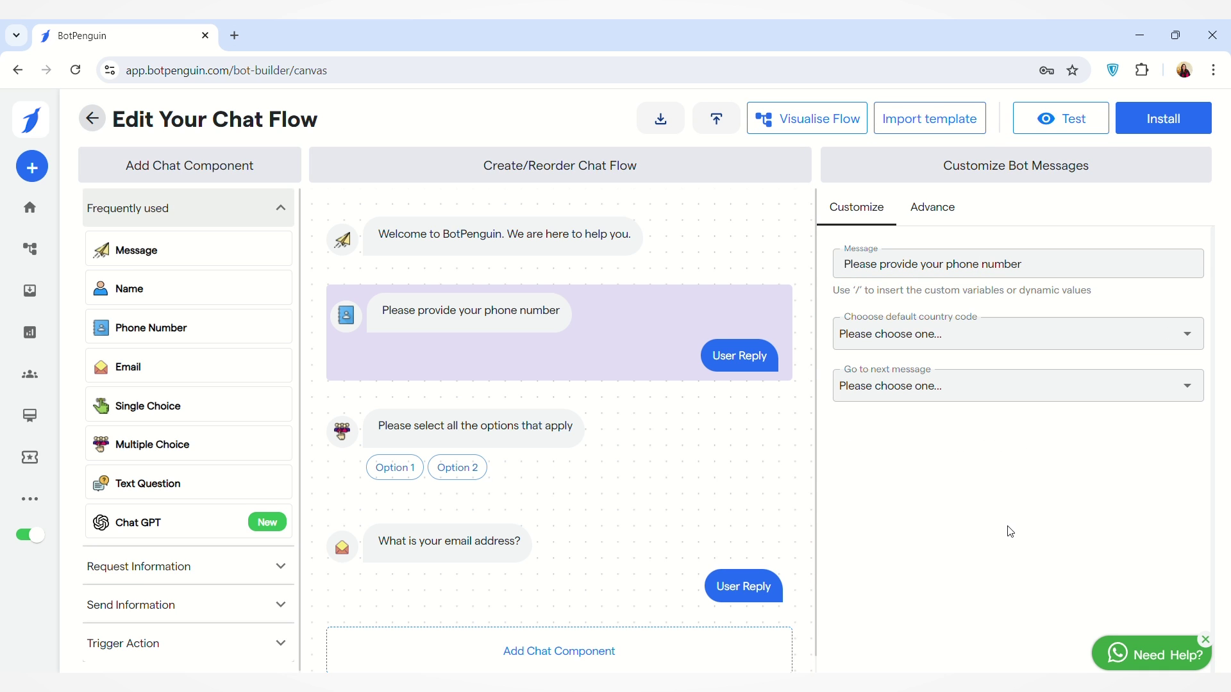
pyautogui.click(805, 124)
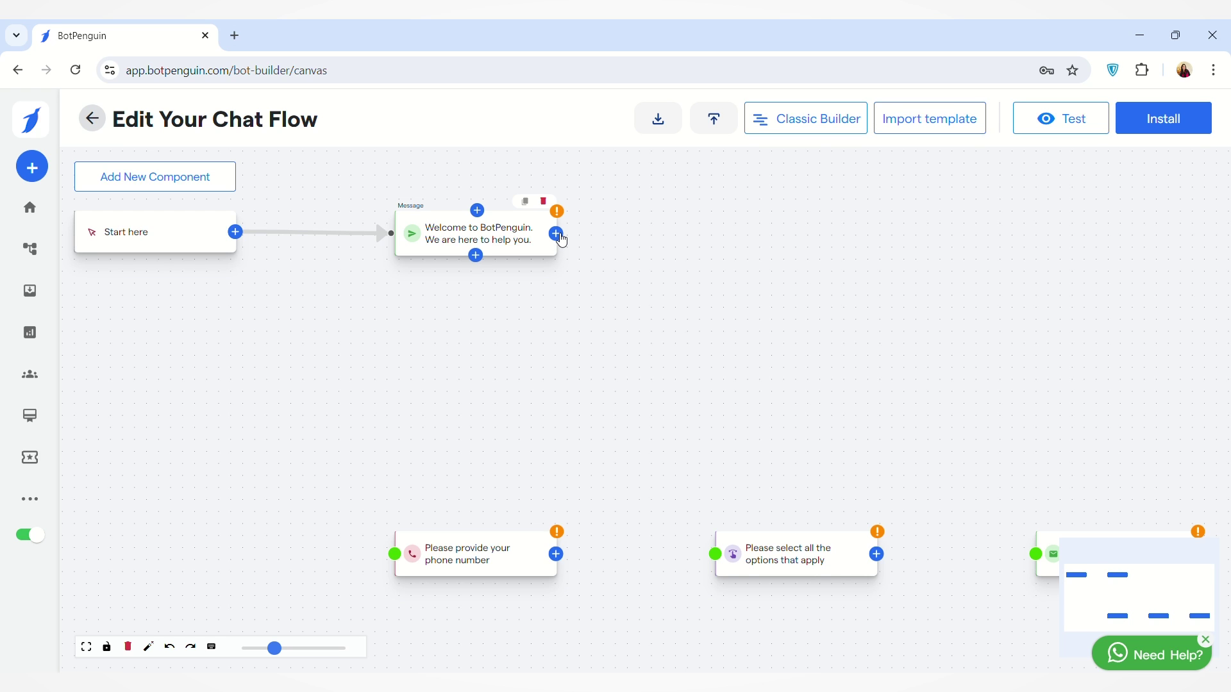
# Step: Link Welcome to Phone Number, add a Date/Time question, and connect Phone Number to it
pyautogui.moveTo(559, 236); pyautogui.dragTo(481, 551)
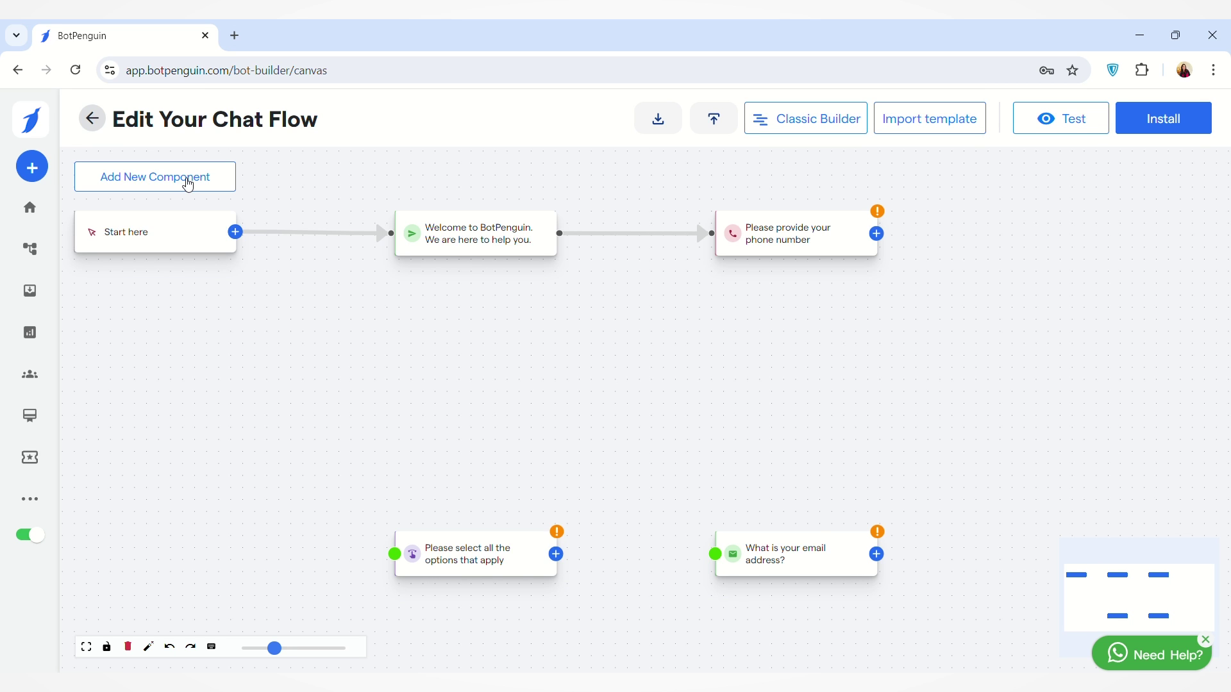
pyautogui.click(188, 184)
pyautogui.scroll(-3, 579, 434)
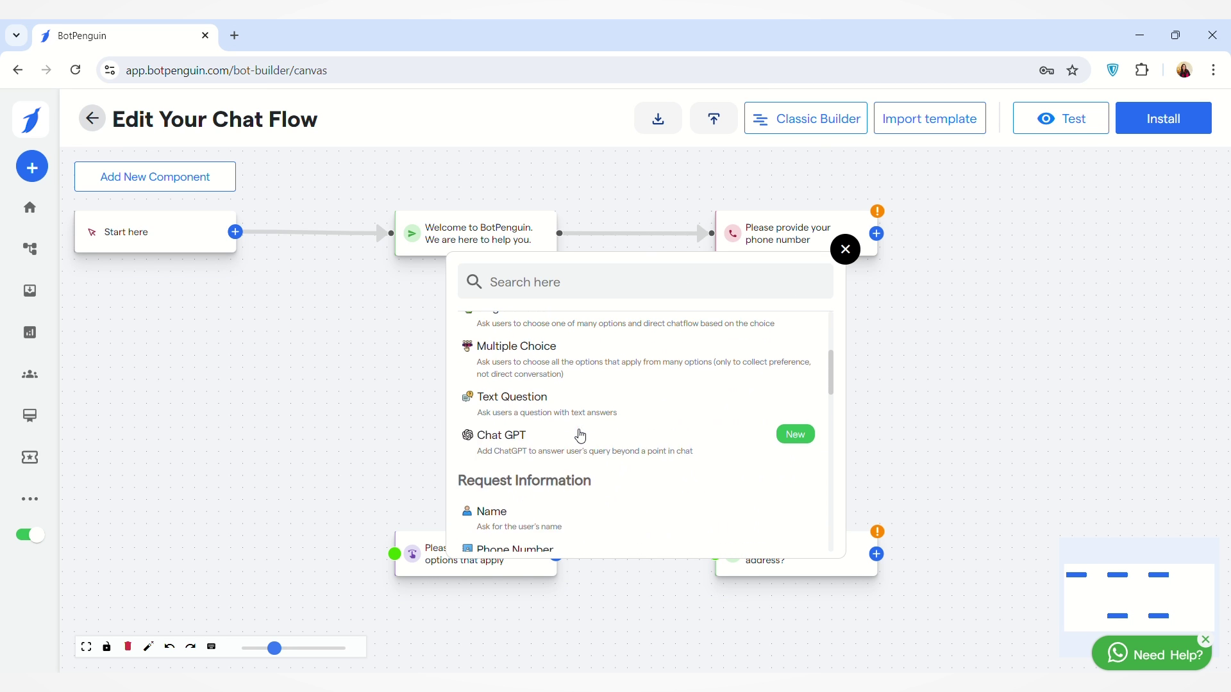
pyautogui.scroll(-7, 580, 436)
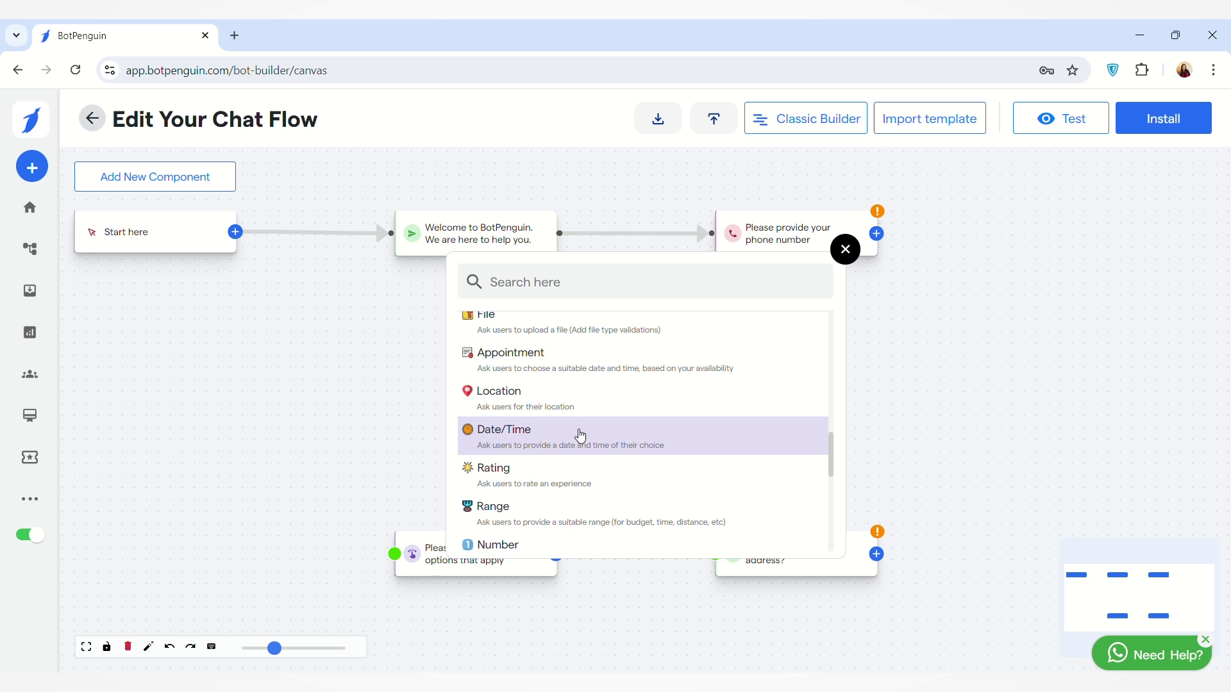
pyautogui.click(543, 443)
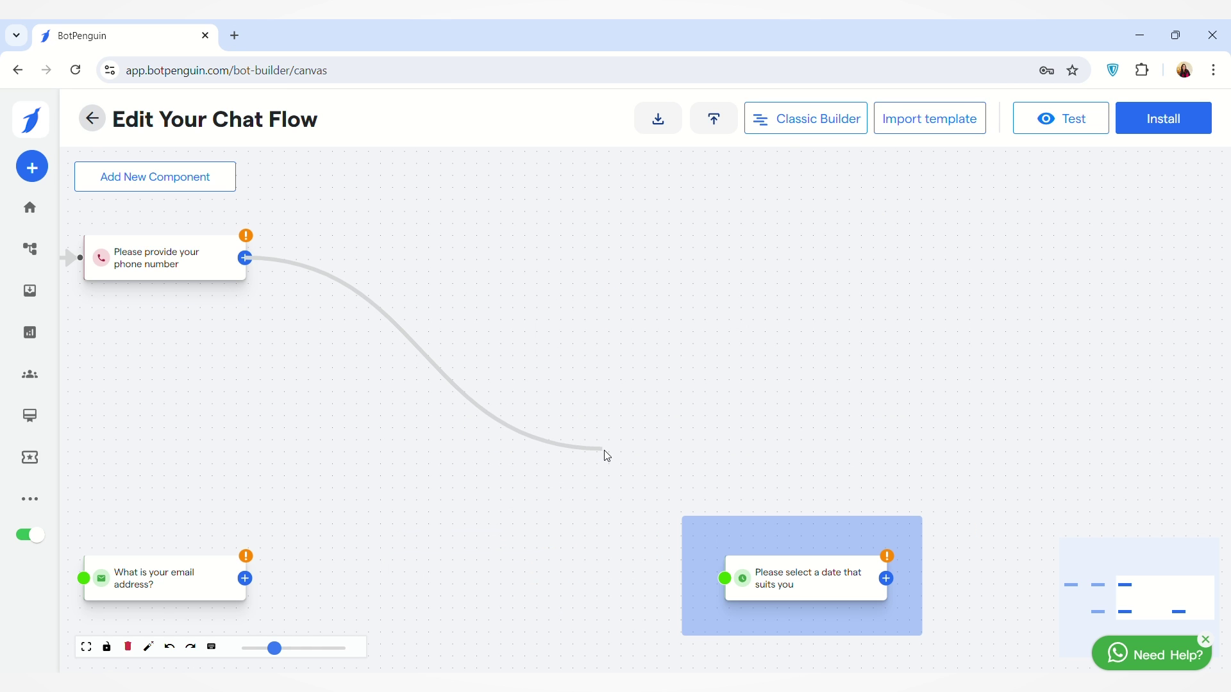
pyautogui.moveTo(654, 498); pyautogui.dragTo(816, 578)
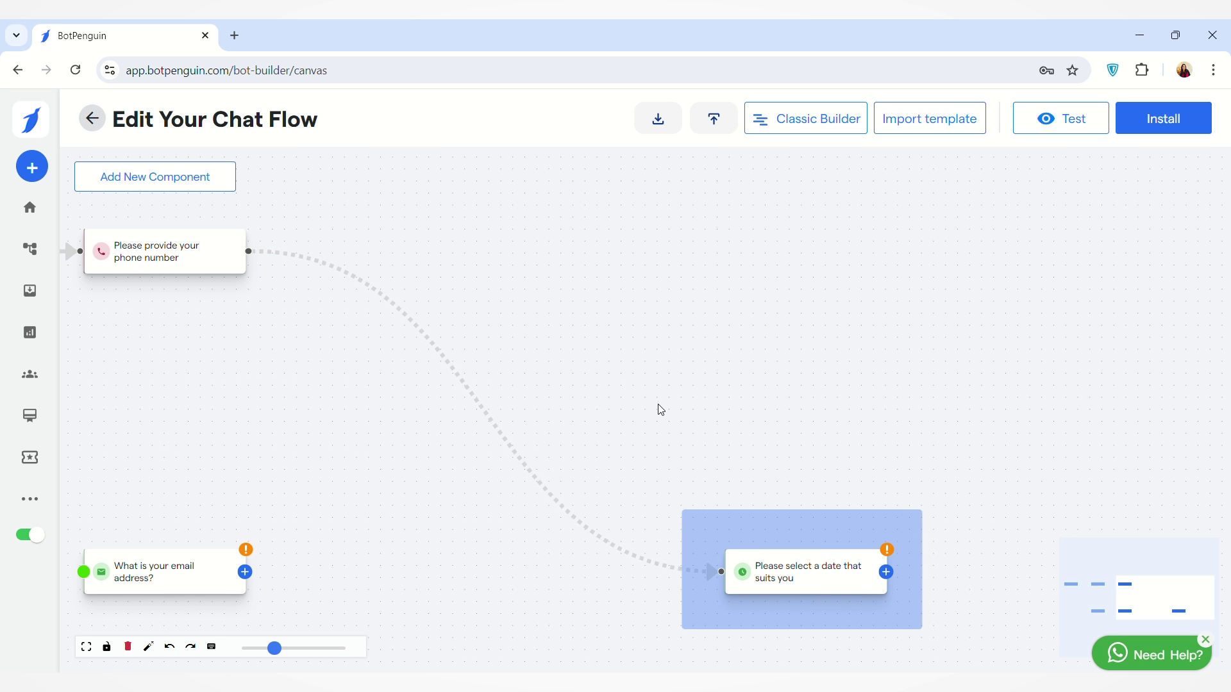
# Step: Return to the Classic Builder and browse the Import template gallery without importing anything
pyautogui.click(790, 120)
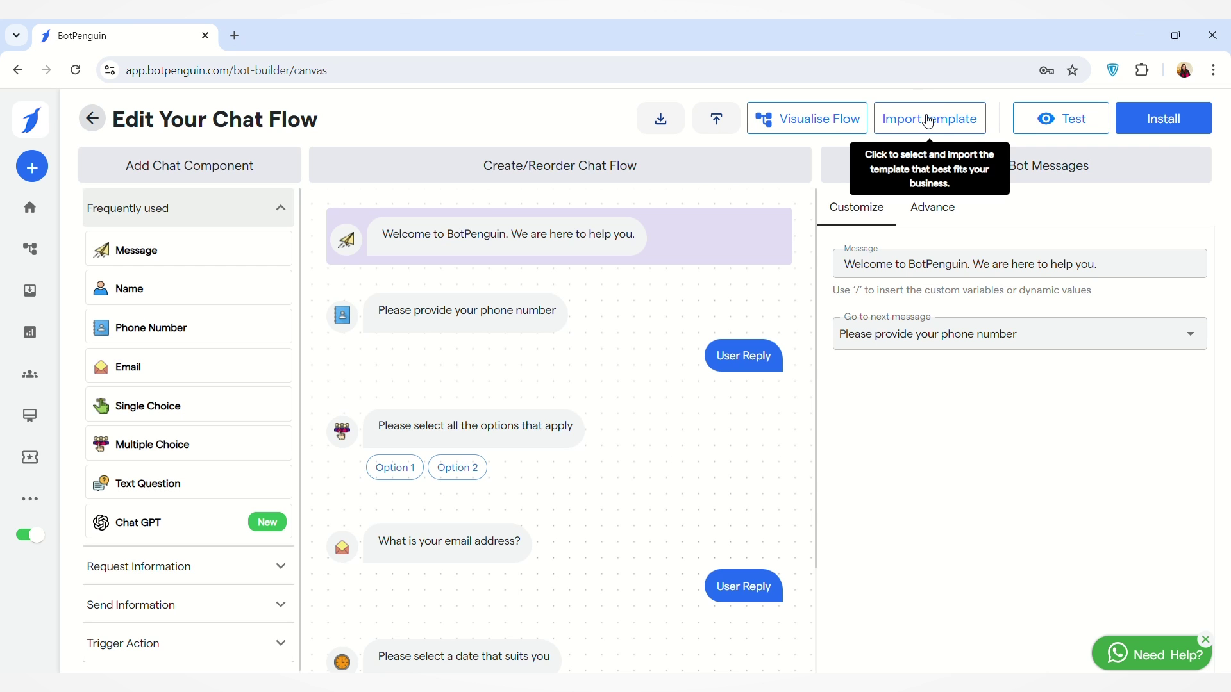
pyautogui.click(929, 121)
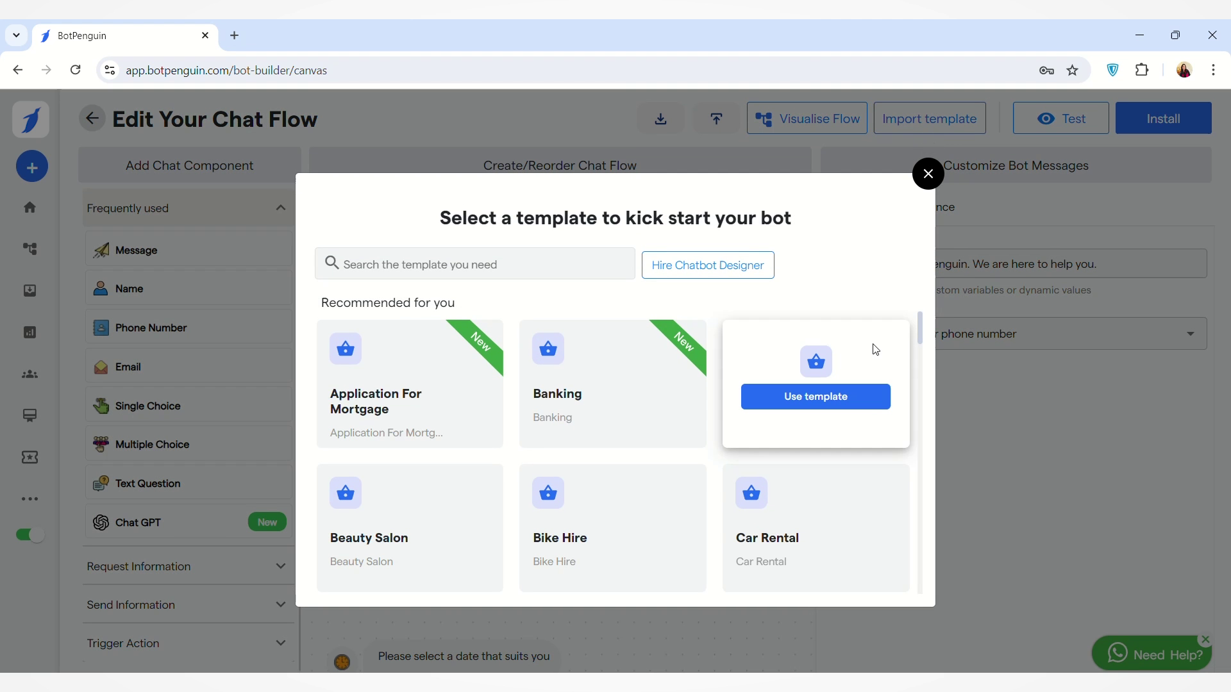
pyautogui.scroll(-7, 805, 406)
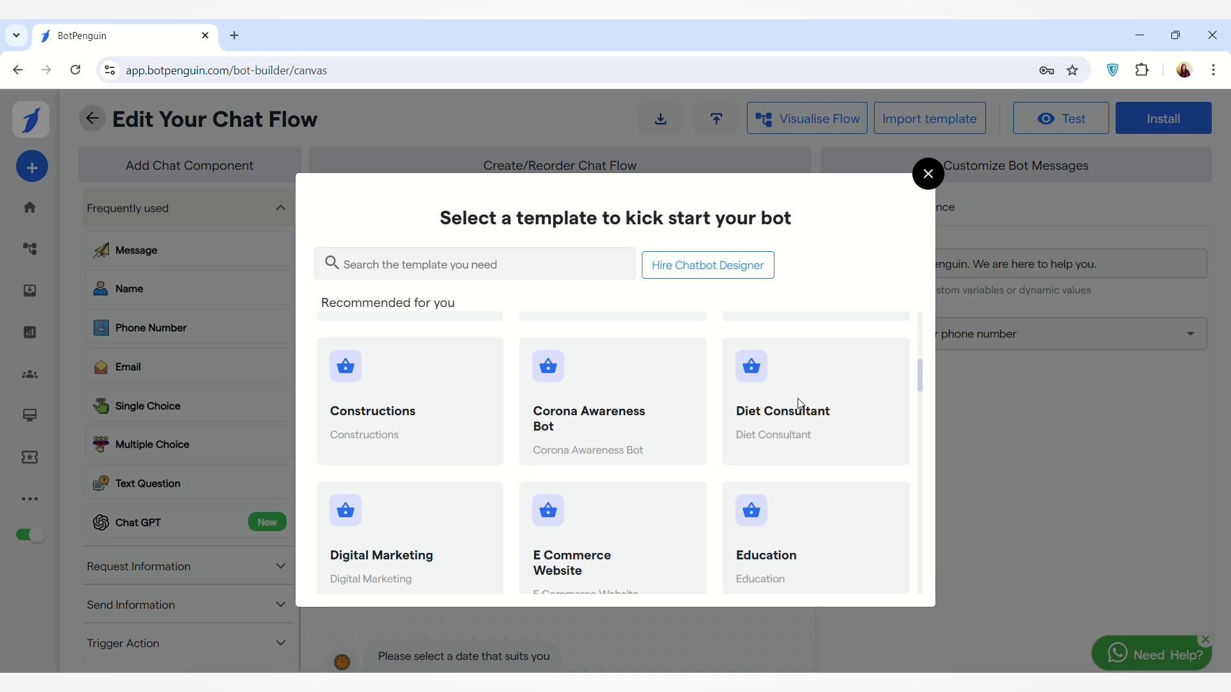
pyautogui.scroll(-10, 805, 406)
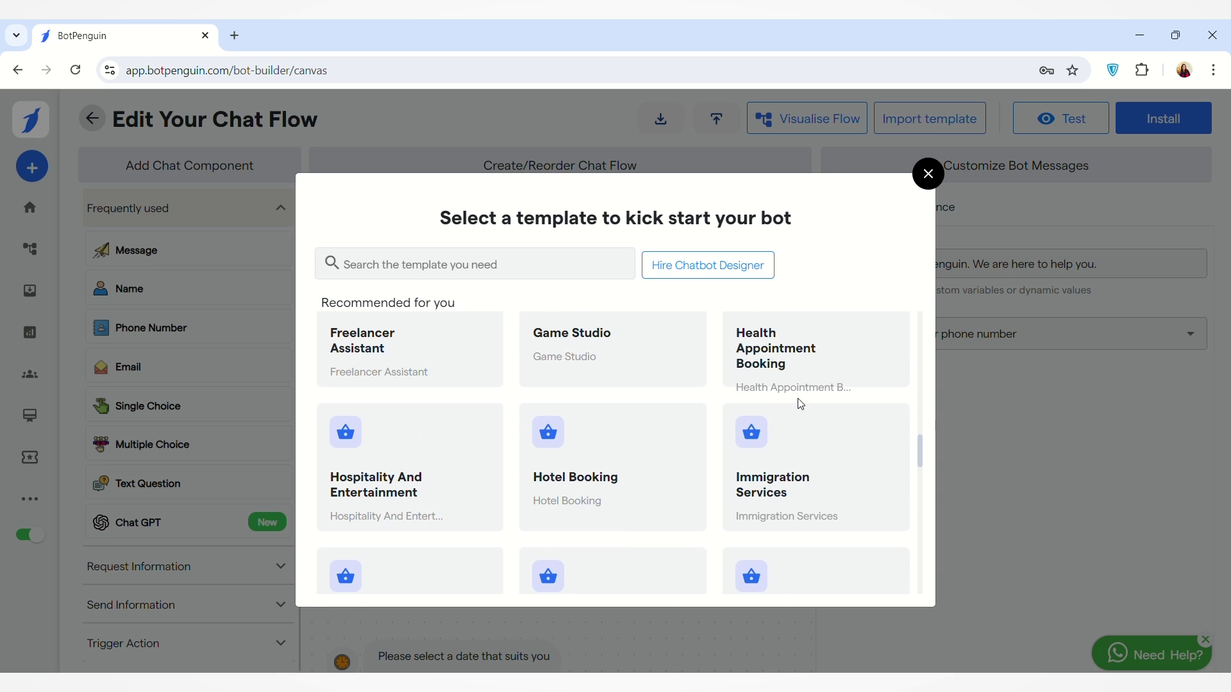
pyautogui.scroll(-5, 802, 404)
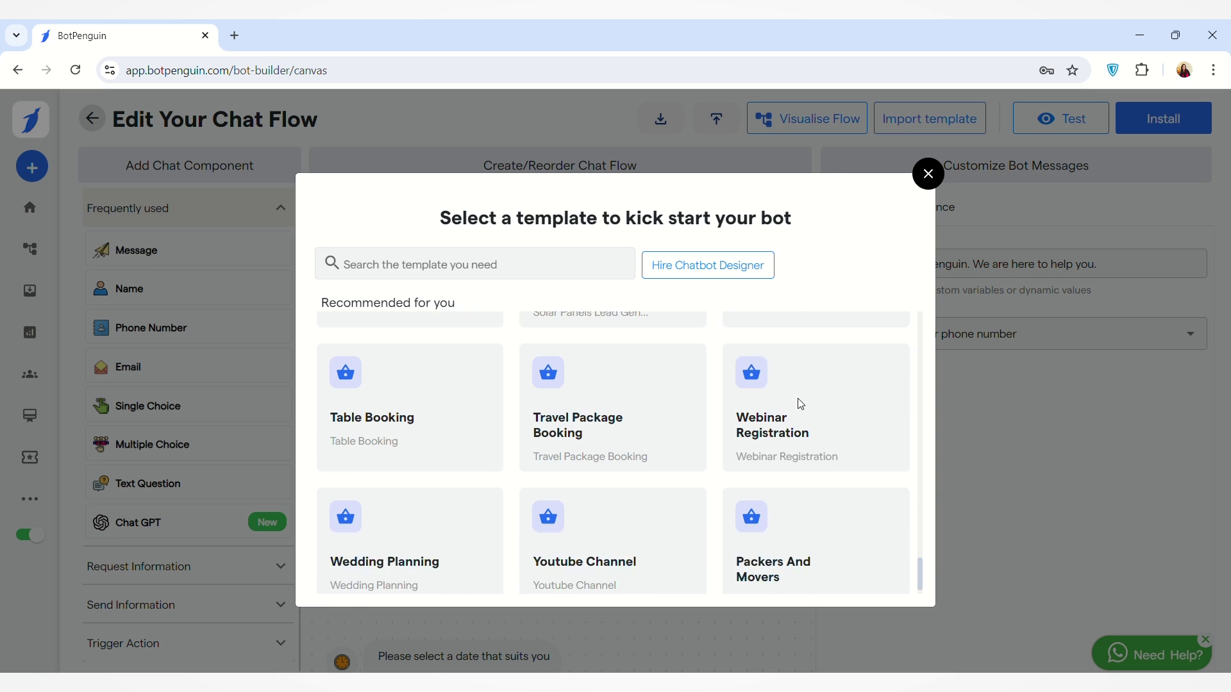
pyautogui.click(928, 176)
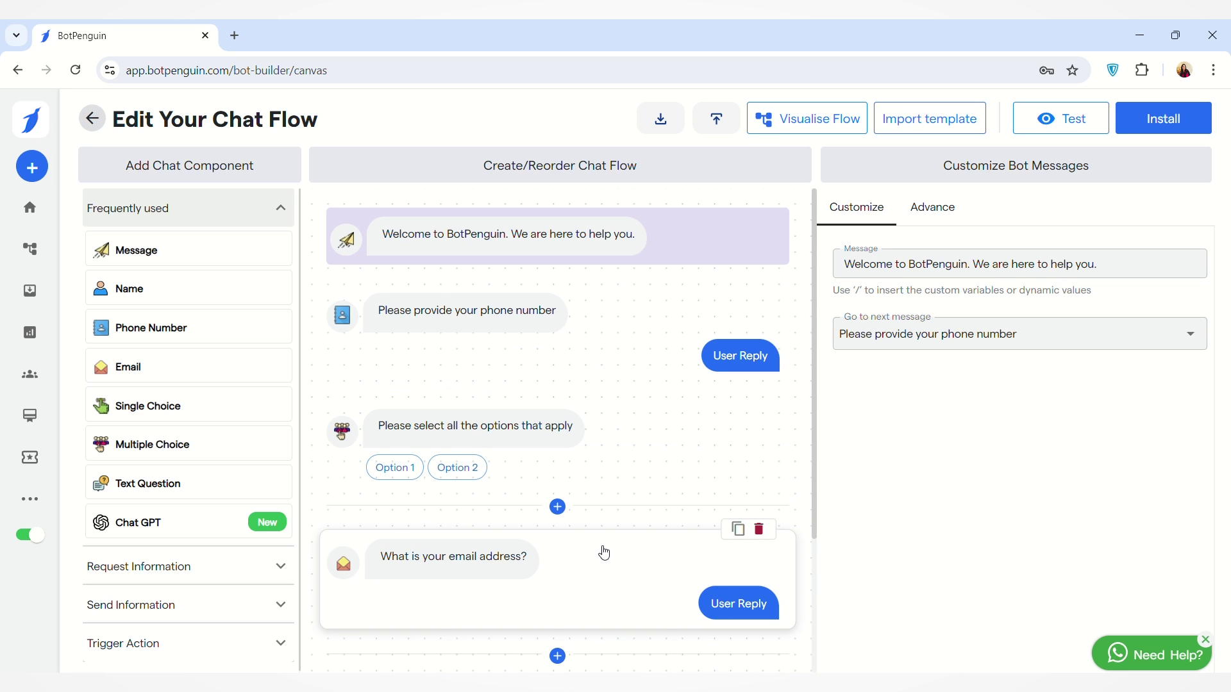
# Step: Scroll the Introduction help page down to the feature-request and Report a Bug sections
pyautogui.scroll(-2, 605, 552)
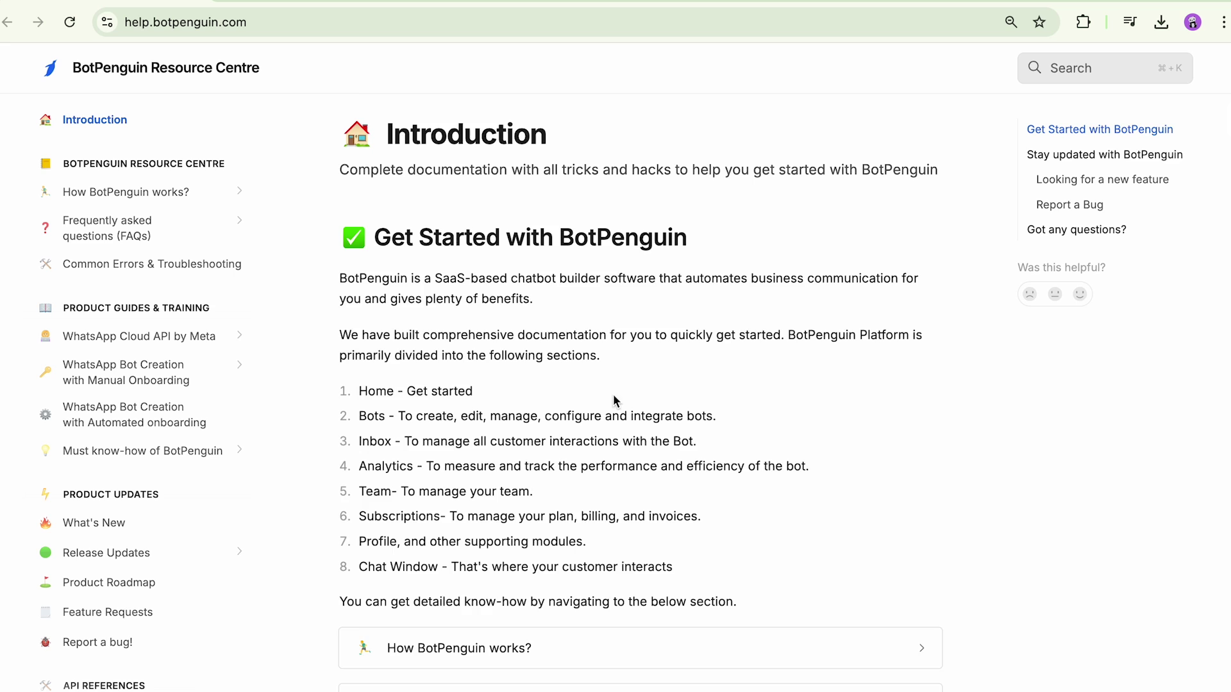
pyautogui.scroll(-4, 614, 401)
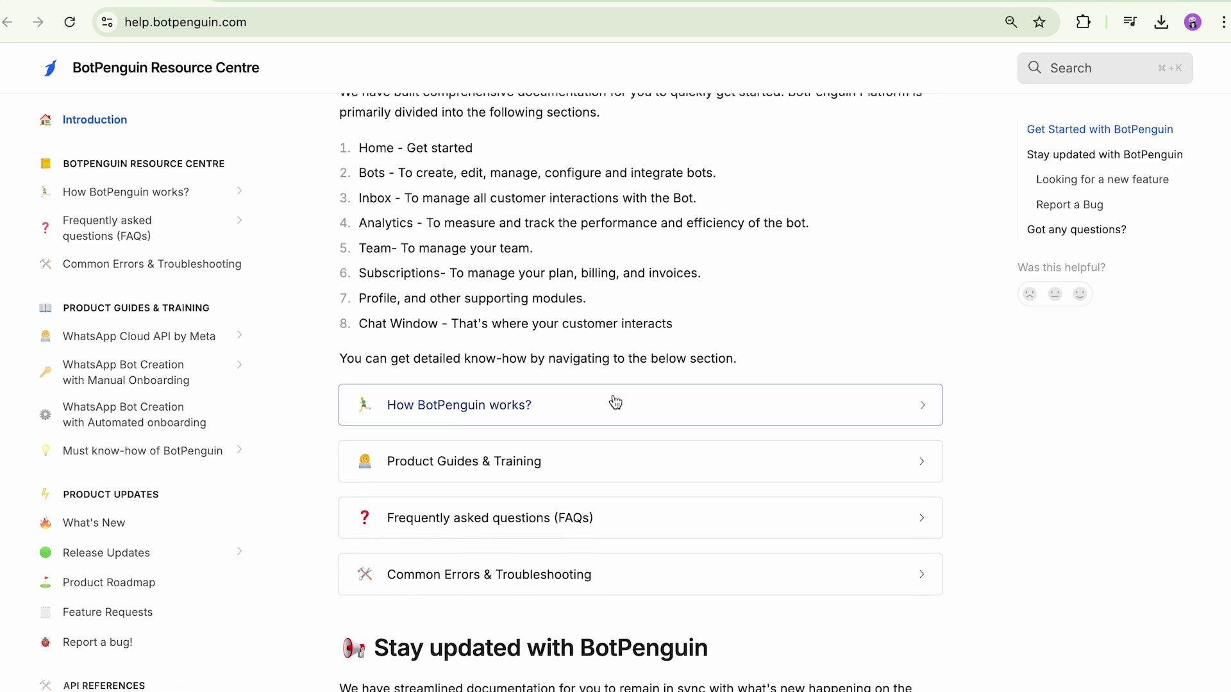
pyautogui.scroll(-5, 615, 402)
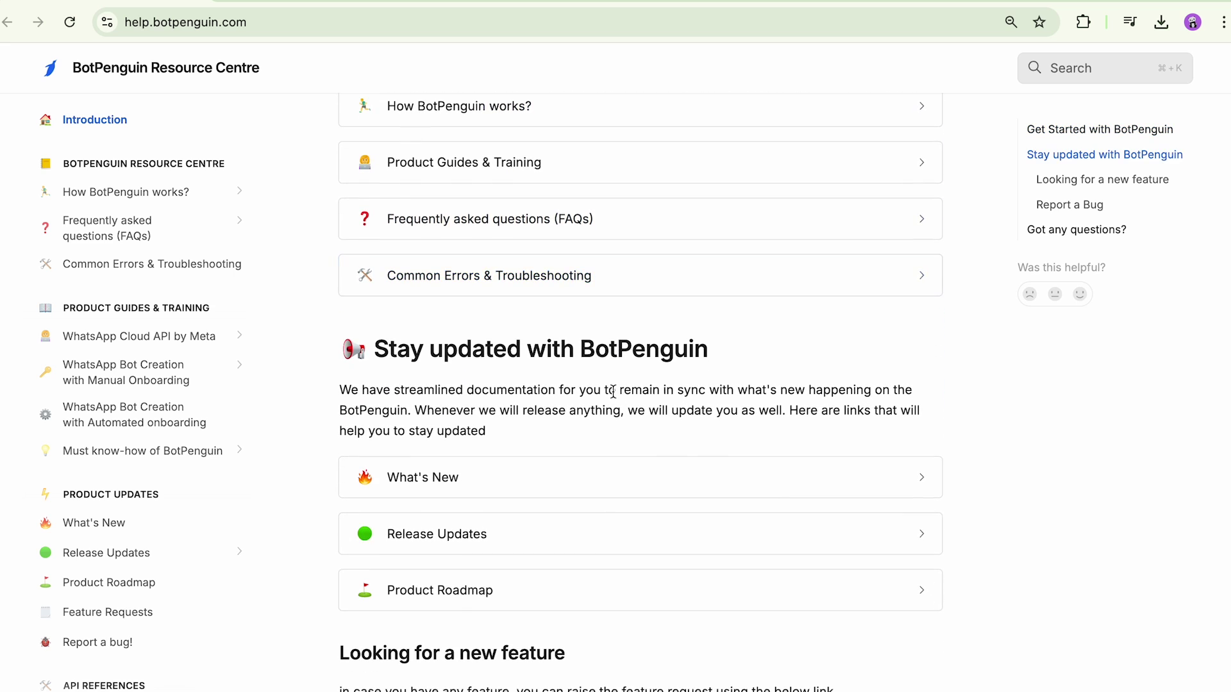
pyautogui.scroll(-6, 612, 391)
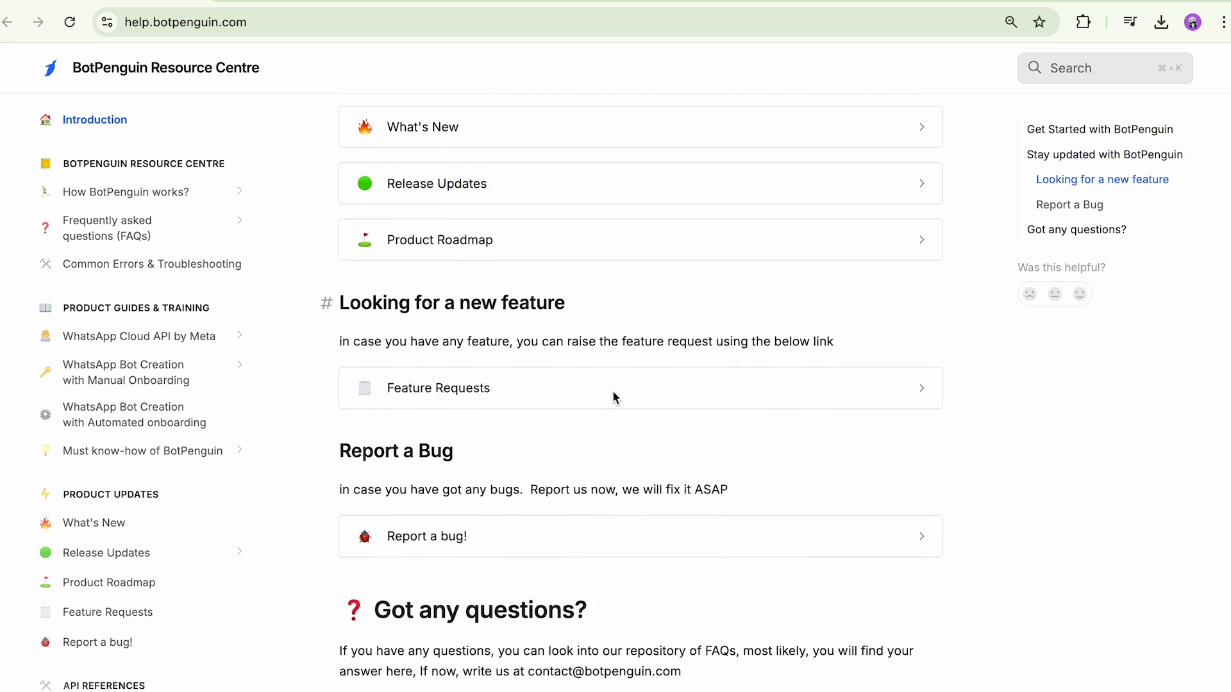